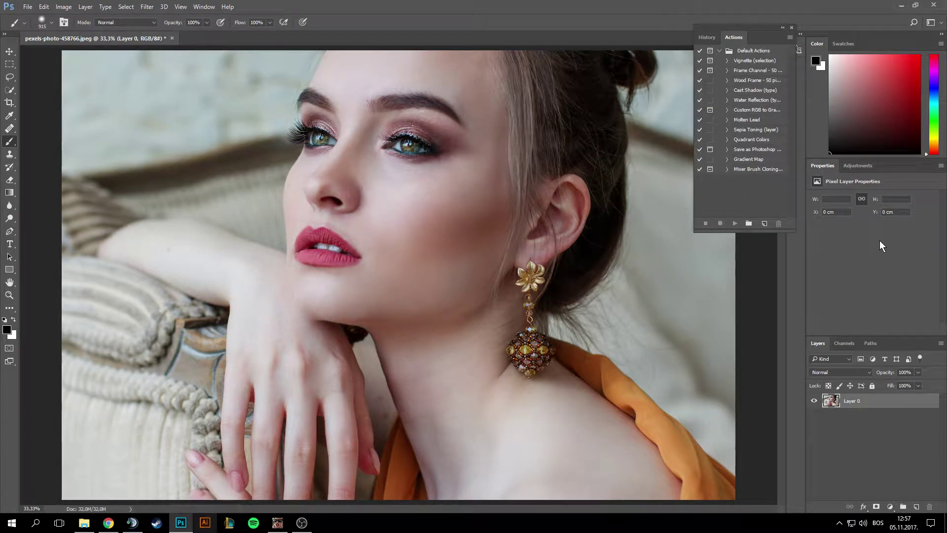
Step: Close the floating History and Actions panel group that covers the portrait
{"action": "left_click", "coordinate": [791, 27]}
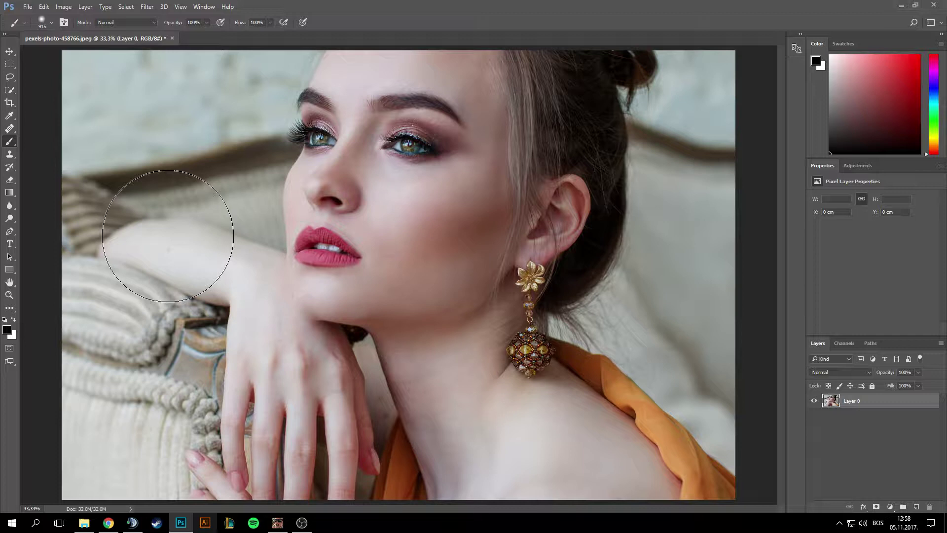
{"action": "left_click", "coordinate": [62, 6]}
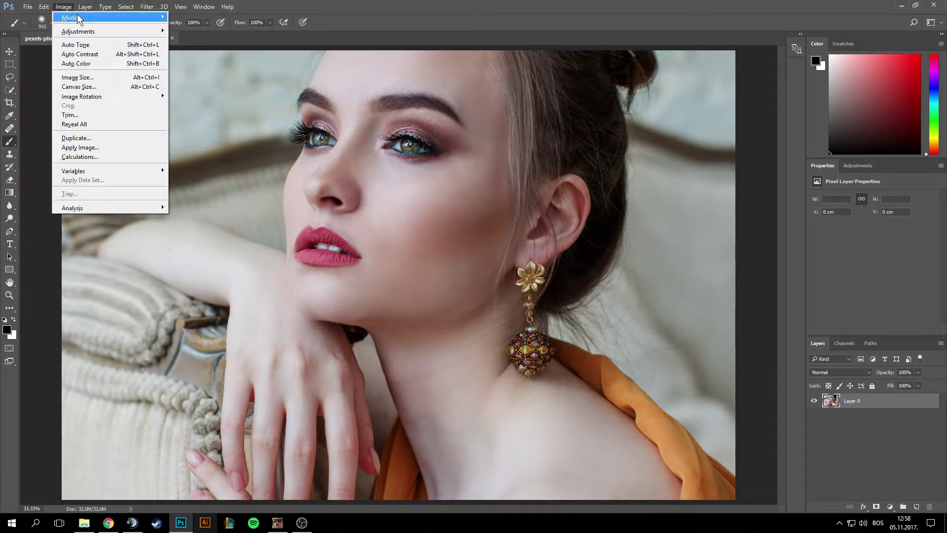
{"action": "mouse_move", "coordinate": [143, 21]}
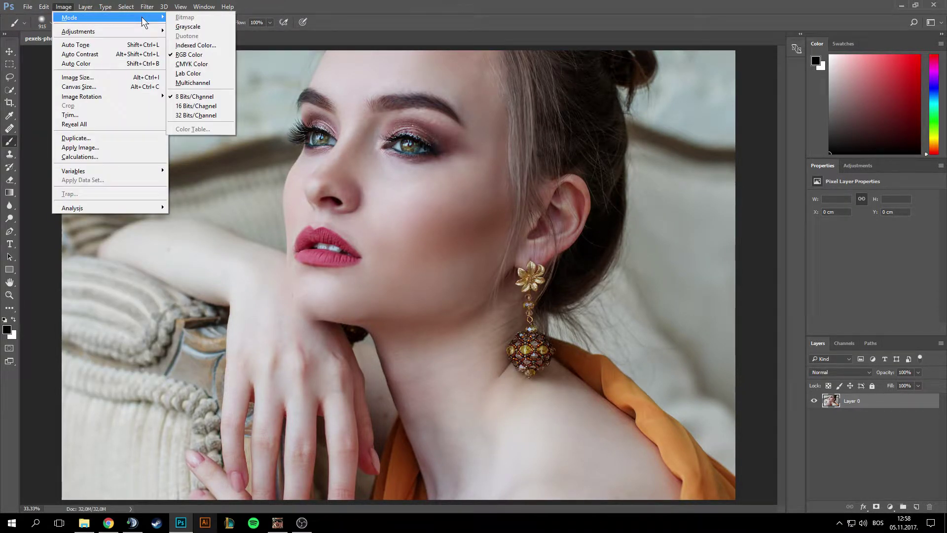
{"action": "left_click", "coordinate": [220, 105]}
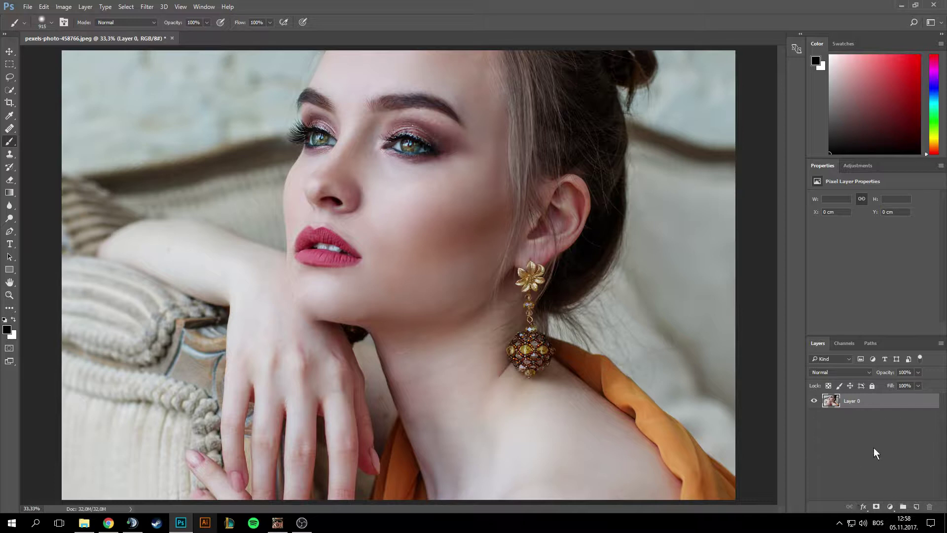
Step: Duplicate Layer 0 and convert the copy into an embedded smart object for smart filters
{"action": "key", "text": "ctrl+j"}
{"action": "left_click", "coordinate": [147, 7]}
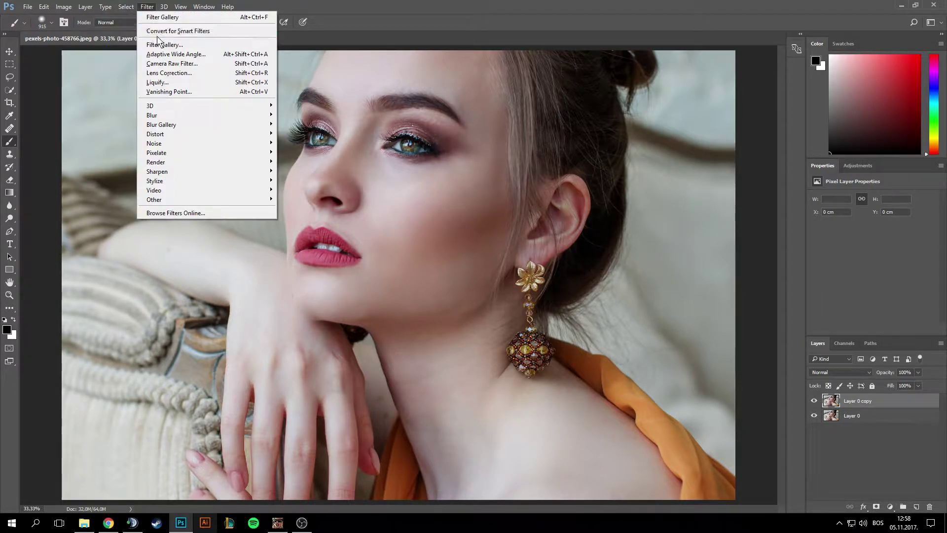
{"action": "left_click", "coordinate": [227, 32]}
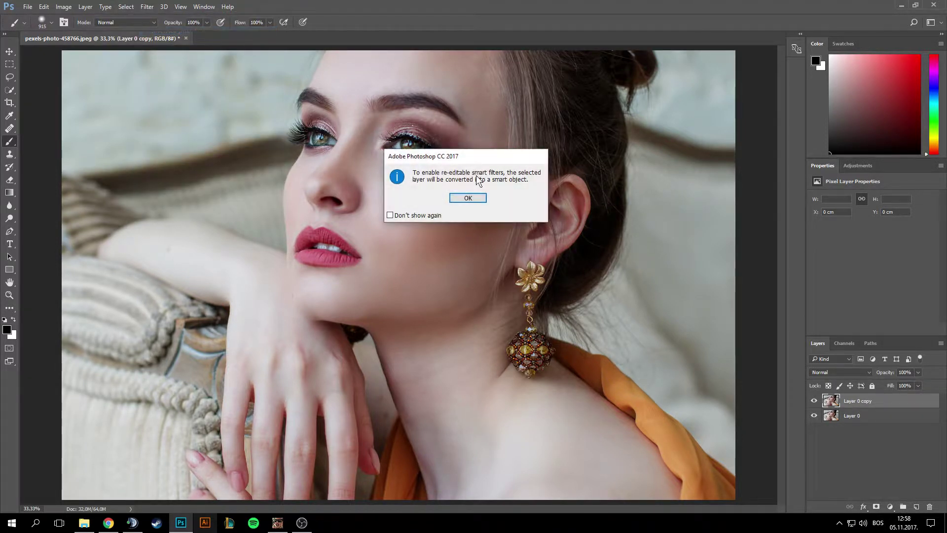
{"action": "left_click", "coordinate": [467, 198]}
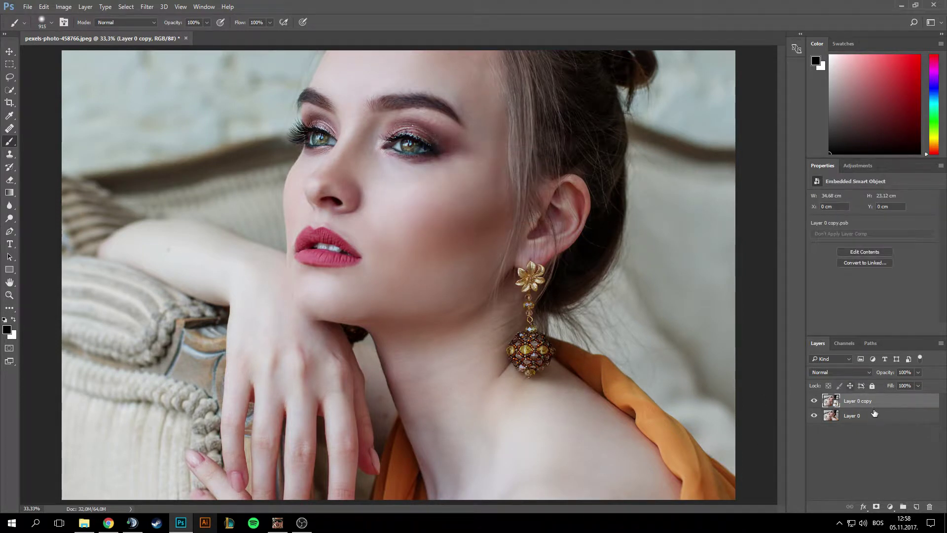
{"action": "left_click", "coordinate": [156, 6]}
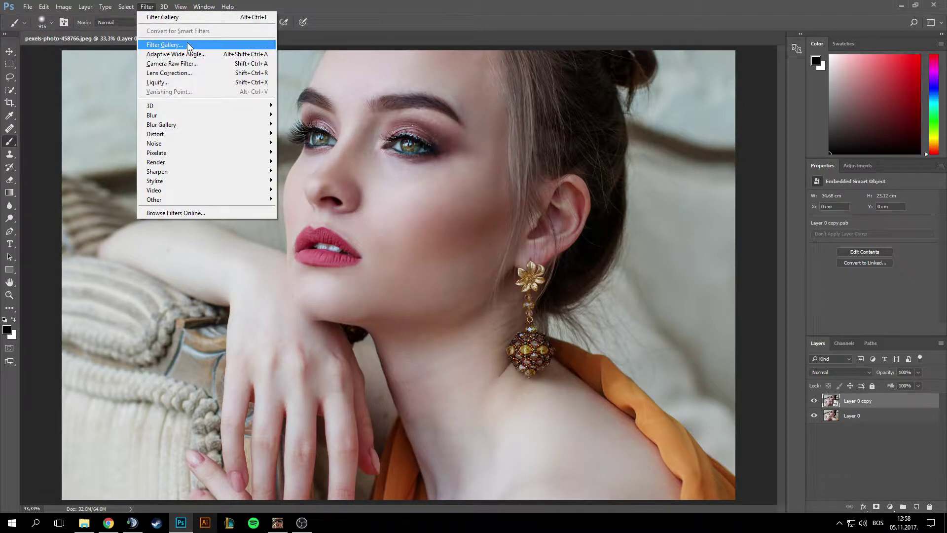
Step: Preview Diffuse Glow at 33.3% zoom with Graininess 0, Glow Amount 3 and Clear Amount 15
{"action": "left_click", "coordinate": [263, 62]}
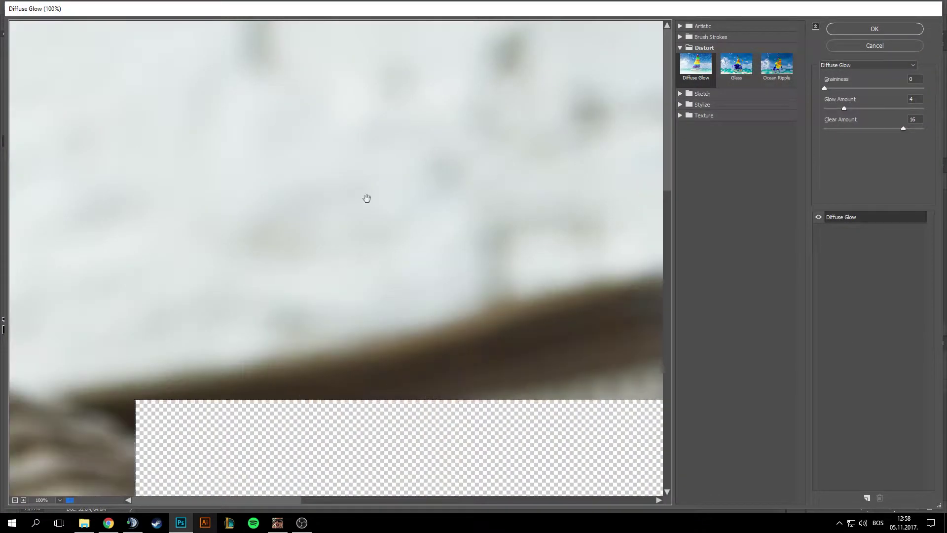
{"action": "left_click", "coordinate": [15, 499]}
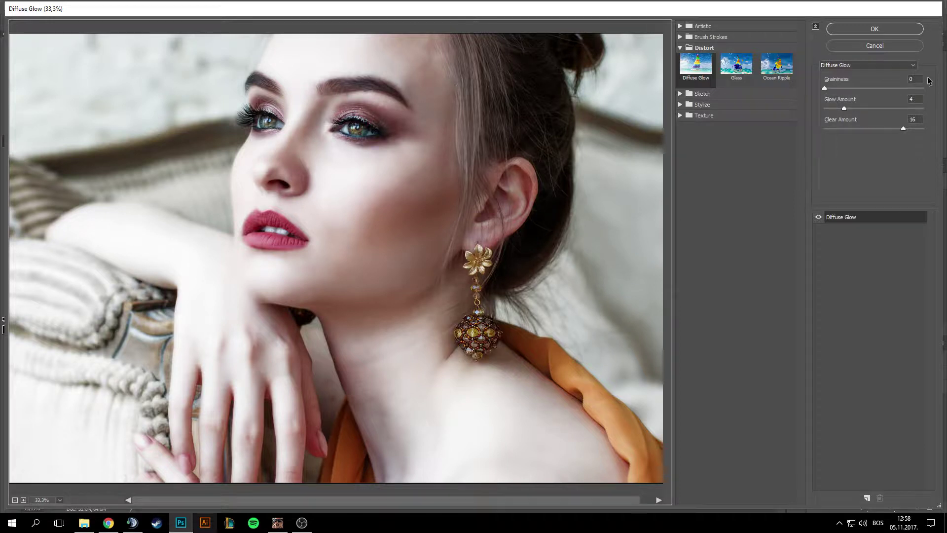
{"action": "left_click", "coordinate": [844, 109]}
{"action": "left_click_drag", "start_coordinate": [845, 109], "coordinate": [841, 108]}
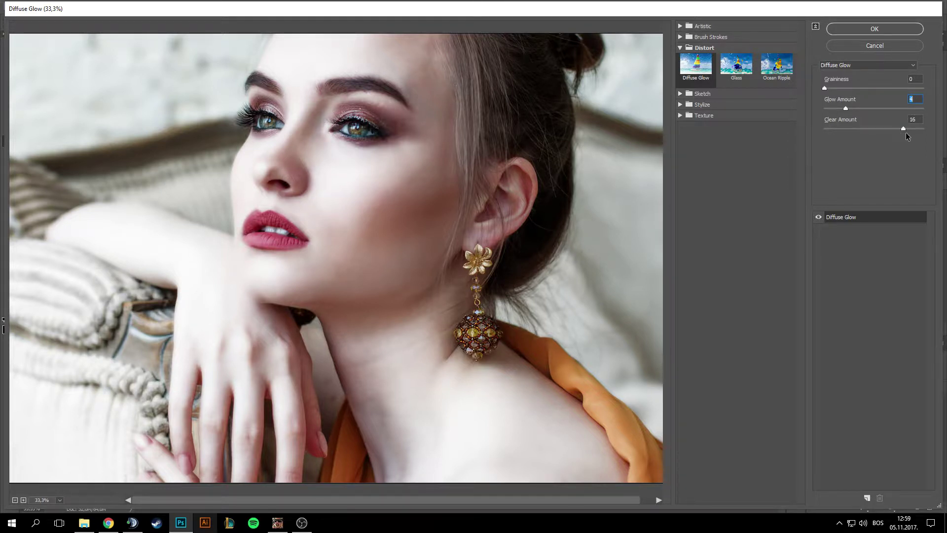
{"action": "left_click_drag", "start_coordinate": [903, 129], "coordinate": [898, 129]}
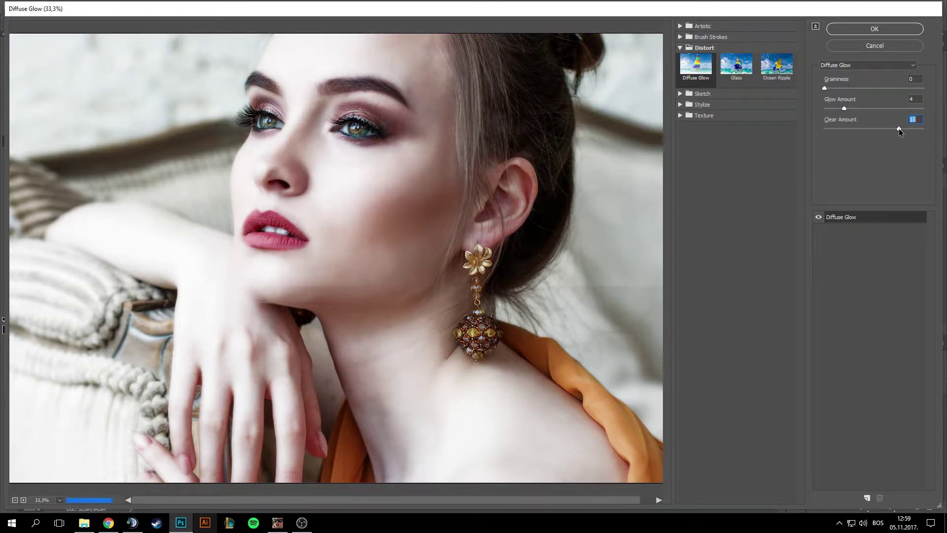
{"action": "left_click_drag", "start_coordinate": [844, 108], "coordinate": [842, 108]}
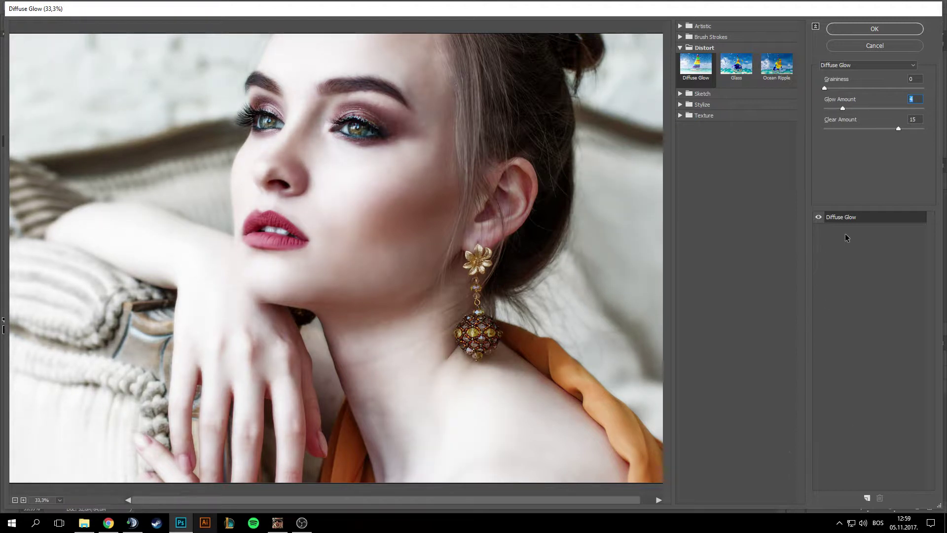
Step: Apply Diffuse Glow as a smart filter and set its blend mode to Luminosity
{"action": "left_click", "coordinate": [844, 28]}
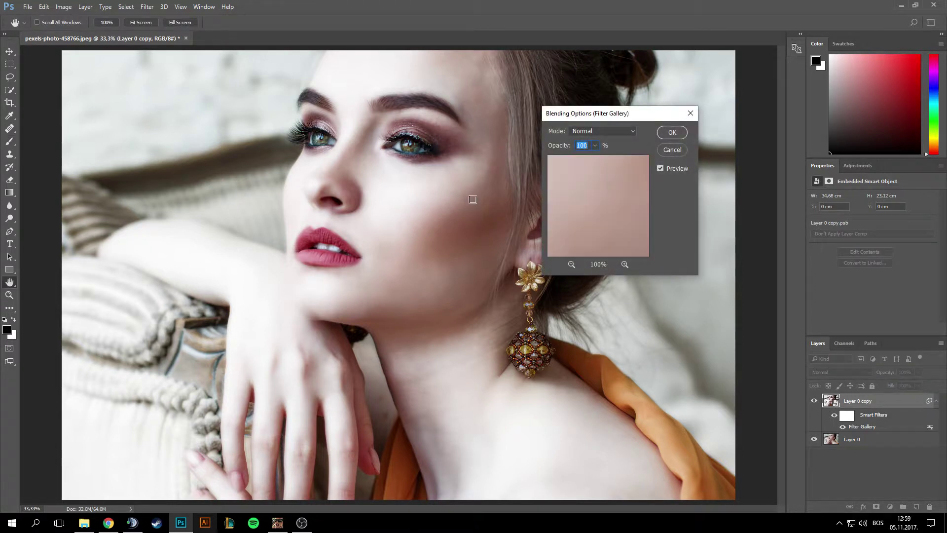
{"action": "left_click", "coordinate": [611, 132]}
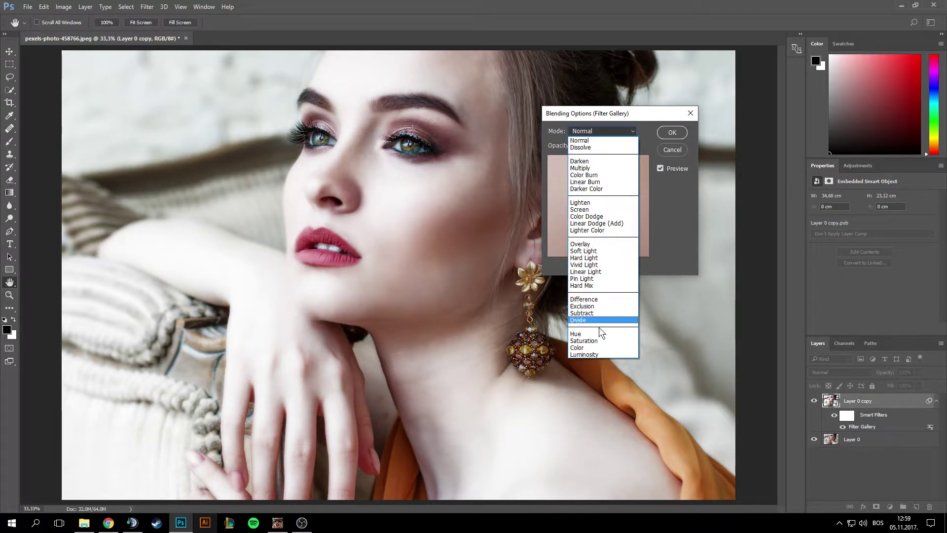
{"action": "left_click", "coordinate": [581, 353]}
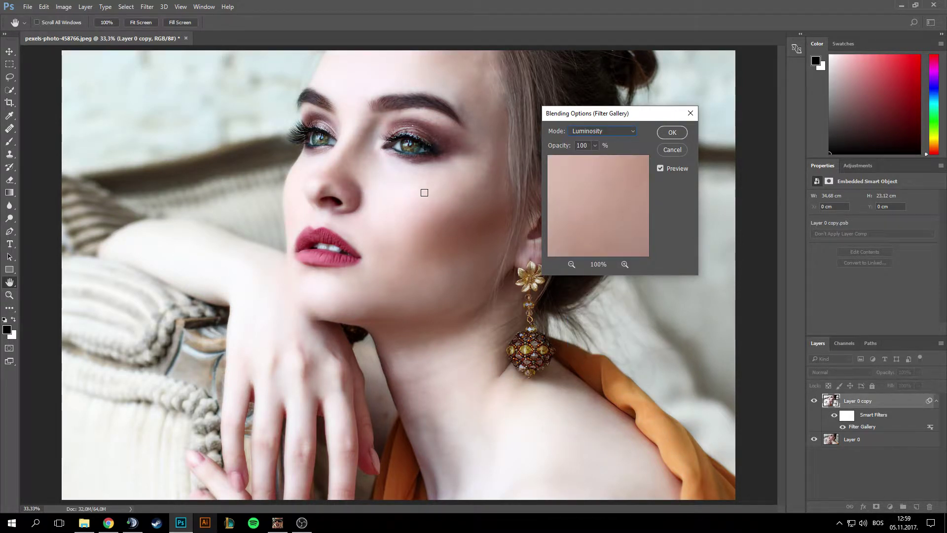
{"action": "left_click", "coordinate": [671, 131]}
{"action": "key", "text": "b"}
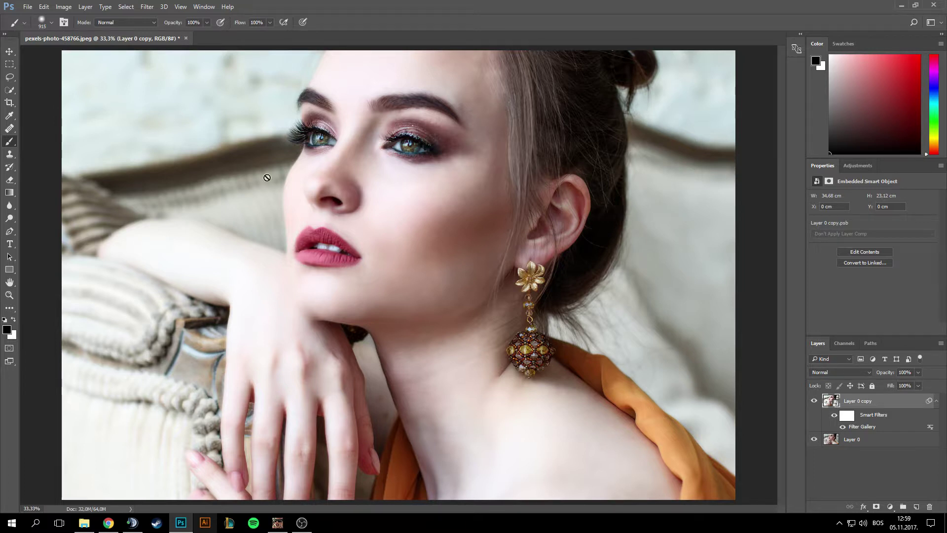
Step: Invert the smart filter mask to black and paint the glow back onto the face, neck and forehead
{"action": "left_click", "coordinate": [855, 419]}
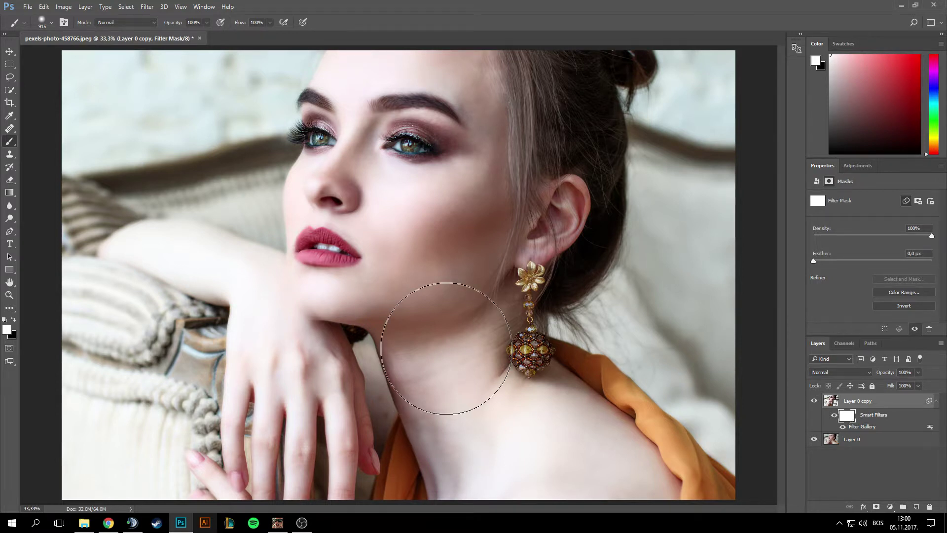
{"action": "key", "text": "ctrl+i"}
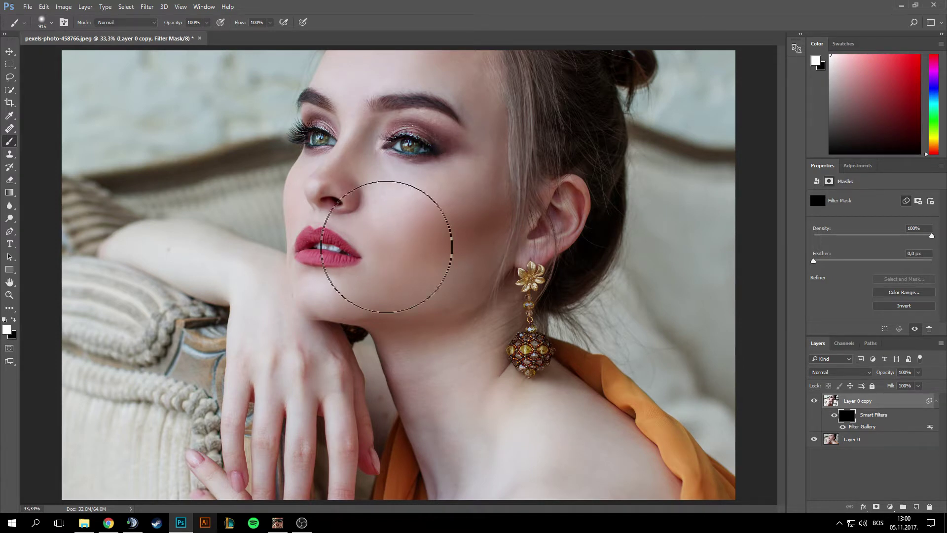
{"action": "mouse_move", "coordinate": [406, 204]}
{"action": "left_mouse_down"}
{"action": "mouse_move", "coordinate": [408, 212]}
{"action": "mouse_move", "coordinate": [386, 220]}
{"action": "left_mouse_up"}
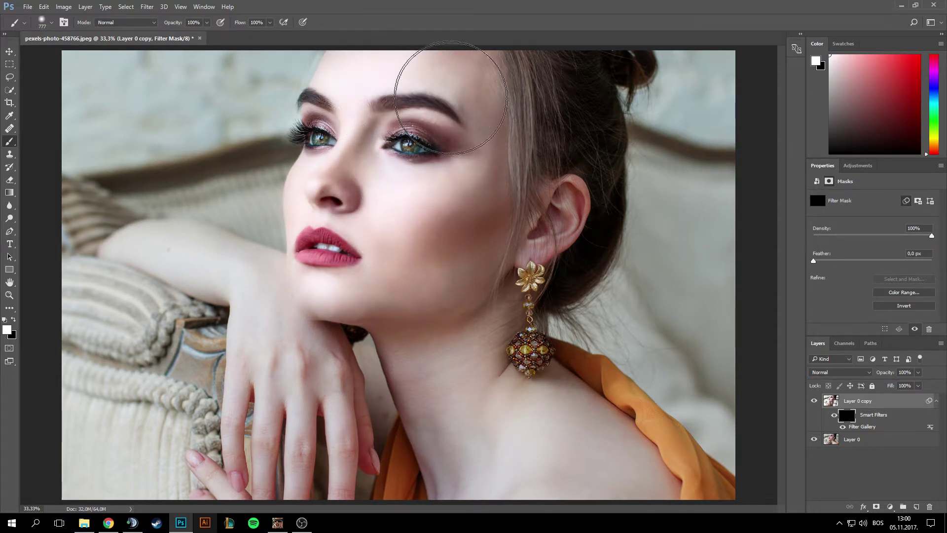
{"action": "mouse_move", "coordinate": [473, 168]}
{"action": "left_mouse_down"}
{"action": "mouse_move", "coordinate": [442, 266]}
{"action": "mouse_move", "coordinate": [368, 316]}
{"action": "mouse_move", "coordinate": [288, 317]}
{"action": "mouse_move", "coordinate": [334, 426]}
{"action": "mouse_move", "coordinate": [355, 237]}
{"action": "mouse_move", "coordinate": [332, 148]}
{"action": "left_mouse_up"}
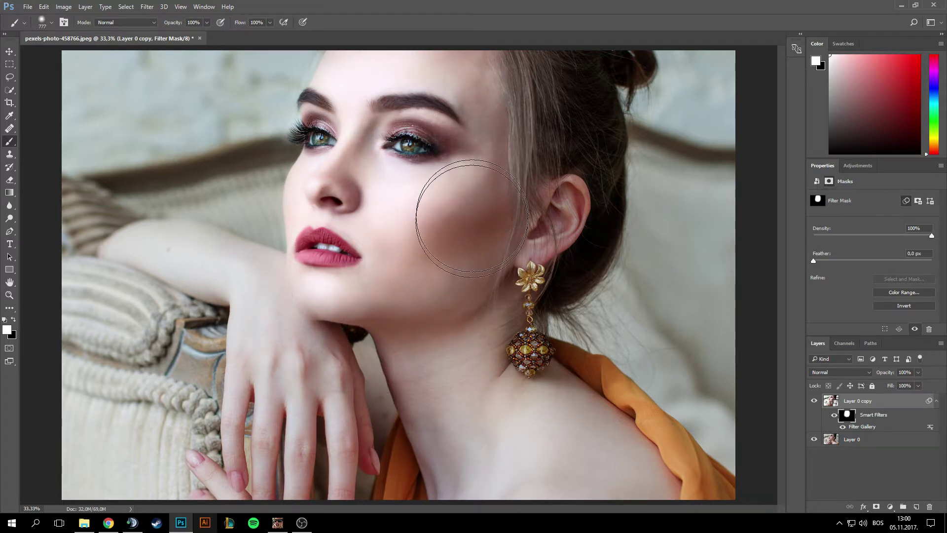
{"action": "mouse_move", "coordinate": [432, 302]}
{"action": "left_mouse_down"}
{"action": "mouse_move", "coordinate": [384, 307]}
{"action": "mouse_move", "coordinate": [434, 232]}
{"action": "mouse_move", "coordinate": [493, 106]}
{"action": "mouse_move", "coordinate": [364, 99]}
{"action": "mouse_move", "coordinate": [334, 133]}
{"action": "left_mouse_up"}
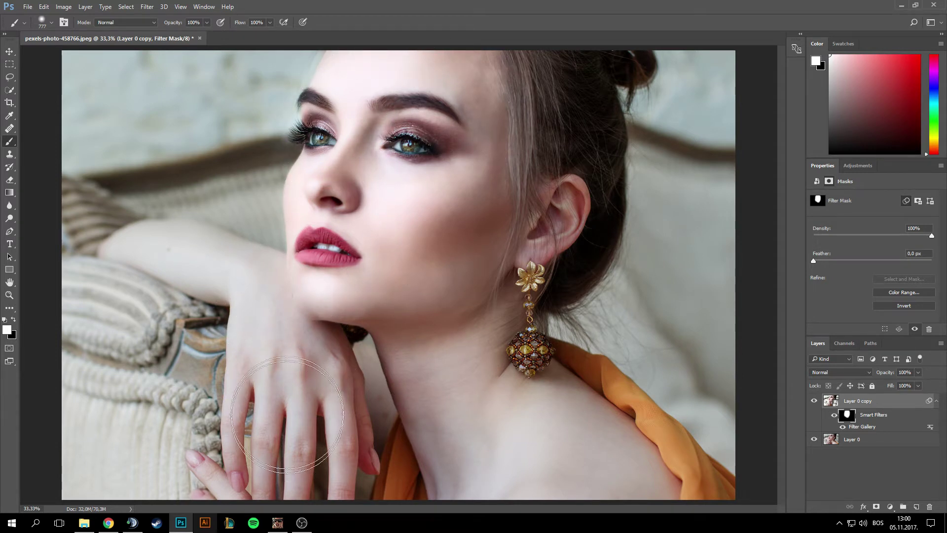
Step: With a smaller brush, paint the glow onto the arm and hand, then hide Layer 0 copy to compare
{"action": "right_click", "coordinate": [257, 264], "text": "alt"}
{"action": "mouse_move", "coordinate": [252, 286]}
{"action": "left_mouse_down"}
{"action": "mouse_move", "coordinate": [126, 243]}
{"action": "mouse_move", "coordinate": [264, 280]}
{"action": "mouse_move", "coordinate": [295, 337]}
{"action": "mouse_move", "coordinate": [294, 359]}
{"action": "left_mouse_up"}
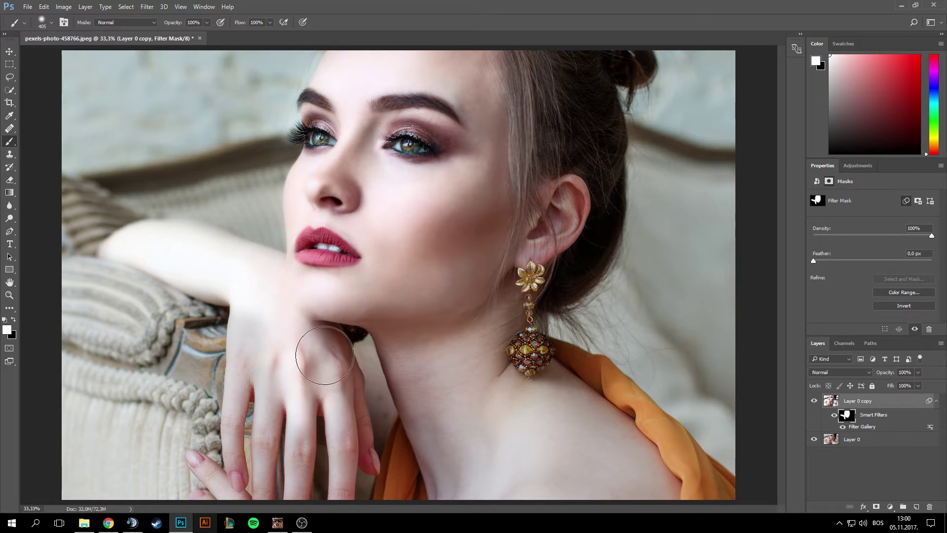
{"action": "mouse_move", "coordinate": [262, 388]}
{"action": "left_mouse_down"}
{"action": "mouse_move", "coordinate": [239, 468]}
{"action": "mouse_move", "coordinate": [98, 356]}
{"action": "mouse_move", "coordinate": [168, 333]}
{"action": "mouse_move", "coordinate": [231, 407]}
{"action": "left_mouse_up"}
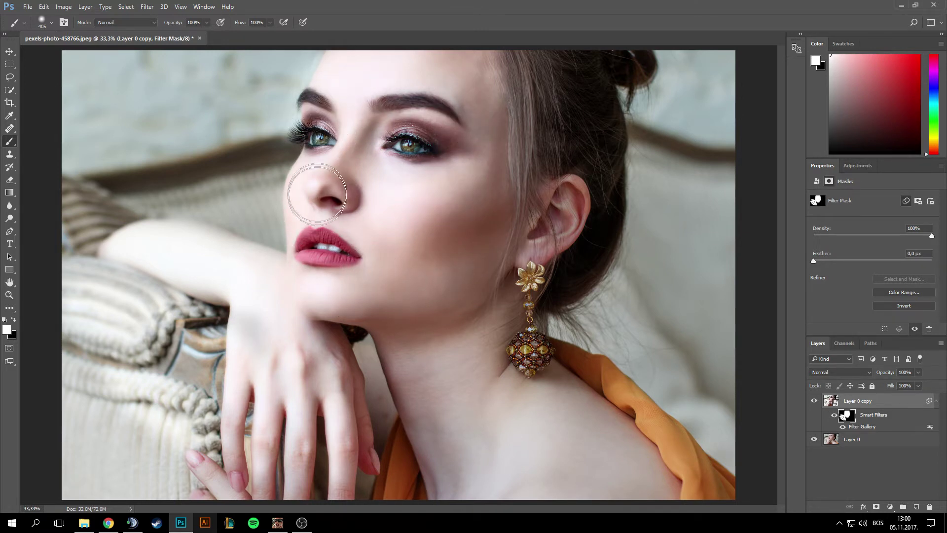
{"action": "left_click", "coordinate": [814, 401]}
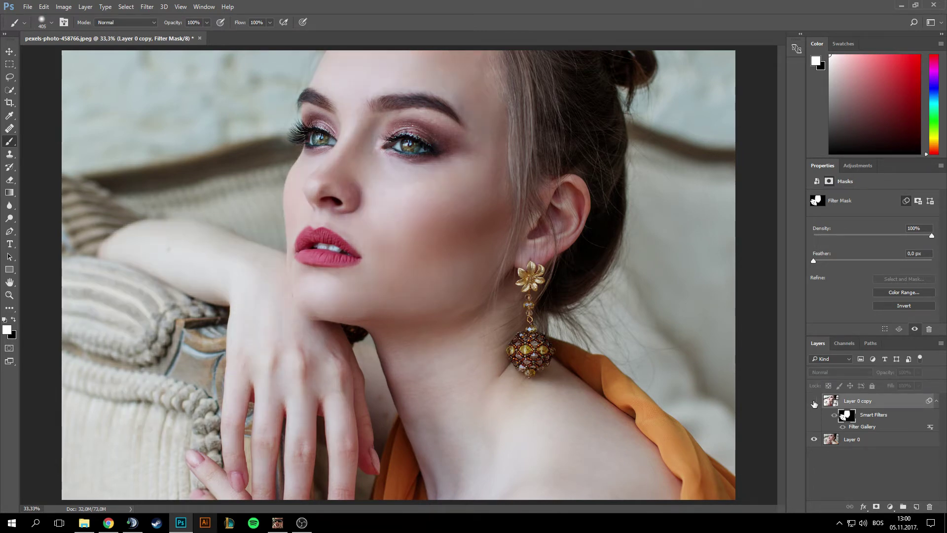
{"action": "key", "text": "z"}
{"action": "scroll", "coordinate": [499, 285], "scroll_direction": "down", "scroll_amount": 2}
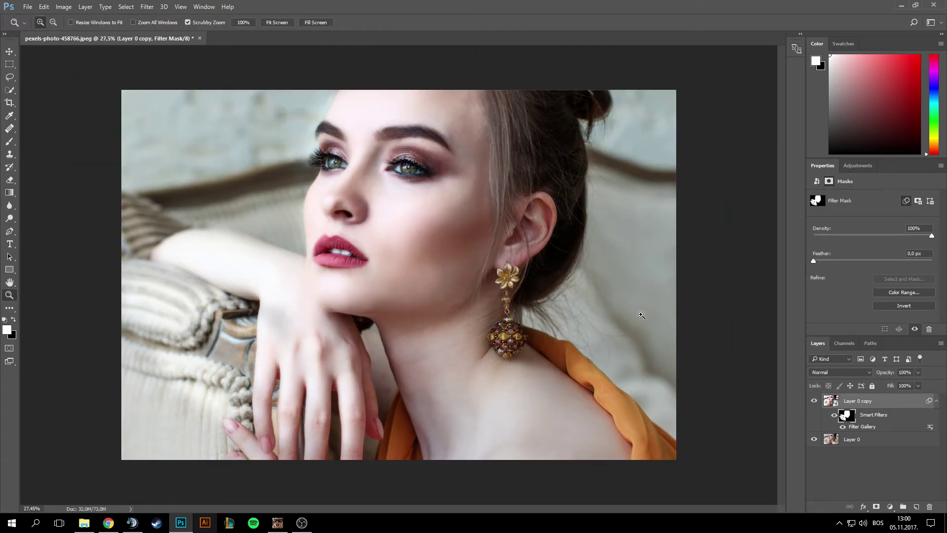
{"action": "left_click", "coordinate": [814, 401]}
{"action": "left_click", "coordinate": [814, 401]}
{"action": "left_click_drag", "start_coordinate": [882, 374], "coordinate": [870, 376]}
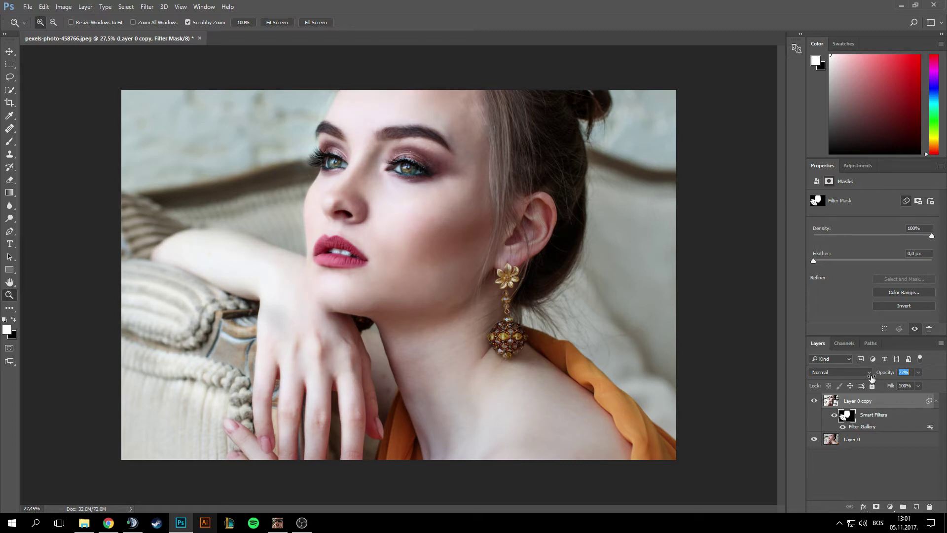
{"action": "left_click", "coordinate": [814, 401]}
{"action": "left_click", "coordinate": [814, 401]}
{"action": "left_click", "coordinate": [815, 400]}
{"action": "left_click", "coordinate": [814, 400]}
{"action": "left_click_drag", "start_coordinate": [877, 373], "coordinate": [906, 374]}
Step: Set the Filter Gallery smart filter's blending to Luminosity at 85% opacity
{"action": "double_click", "coordinate": [931, 427]}
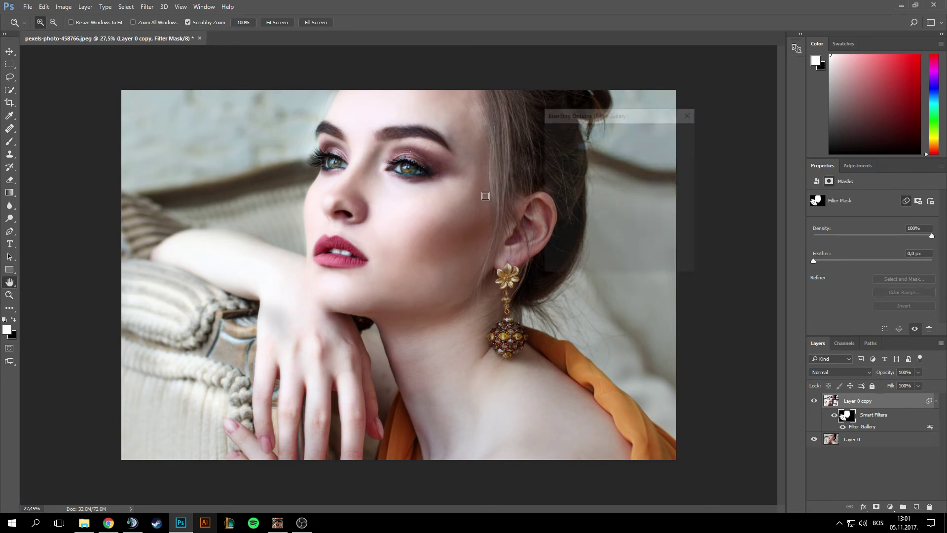
{"action": "left_click", "coordinate": [595, 145]}
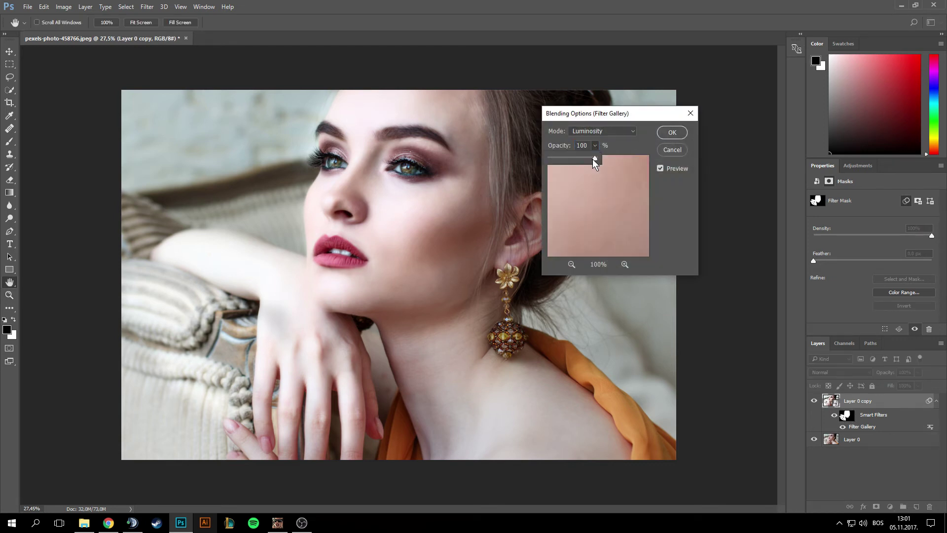
{"action": "left_click_drag", "start_coordinate": [592, 158], "coordinate": [588, 157]}
{"action": "left_click", "coordinate": [671, 132]}
Step: Zoom in on the portrait, zoom back out, and hide Layer 0 copy for comparison
{"action": "key", "text": "z"}
{"action": "left_click", "coordinate": [360, 233]}
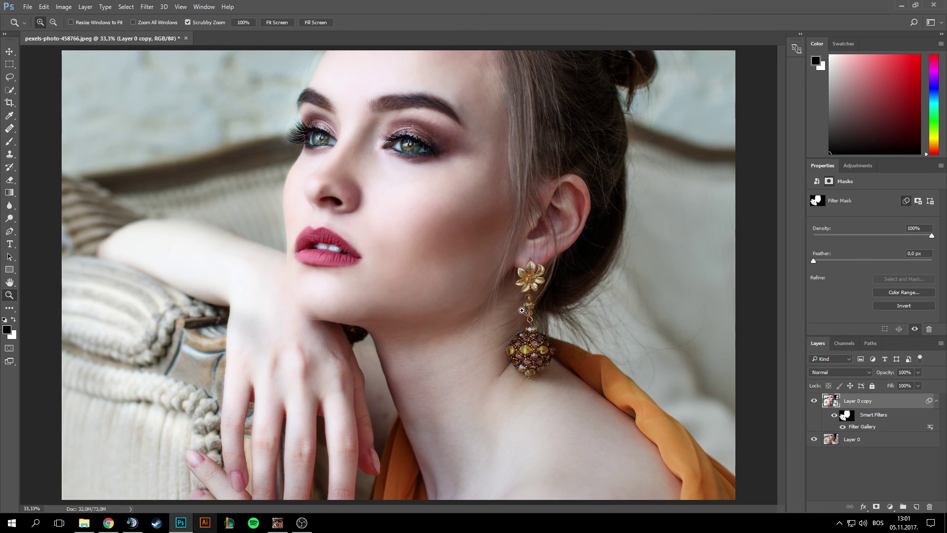
{"action": "key", "text": "ctrl+minus"}
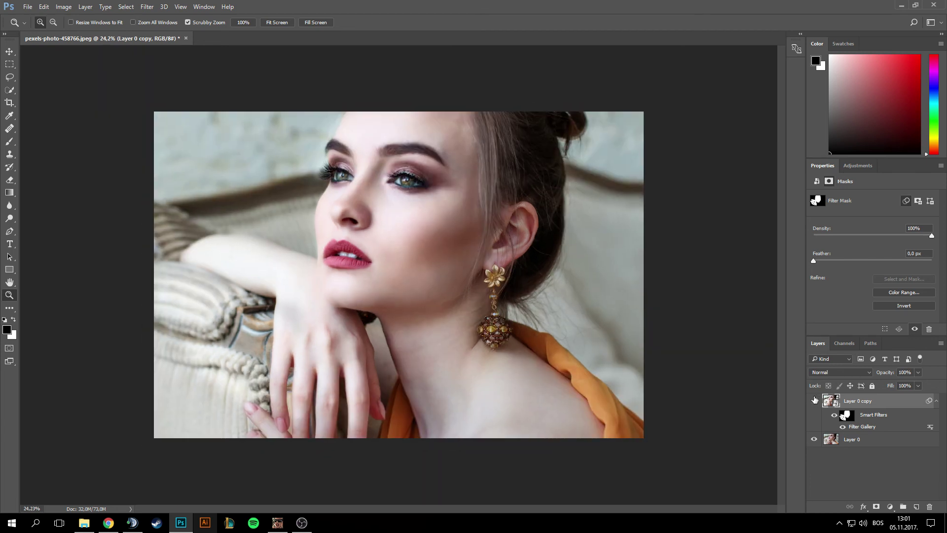
{"action": "left_click", "coordinate": [815, 399]}
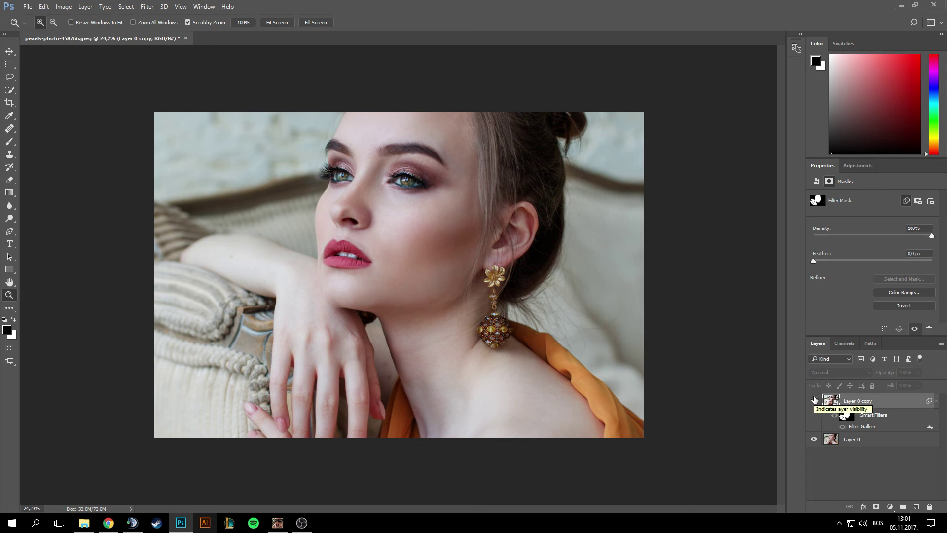